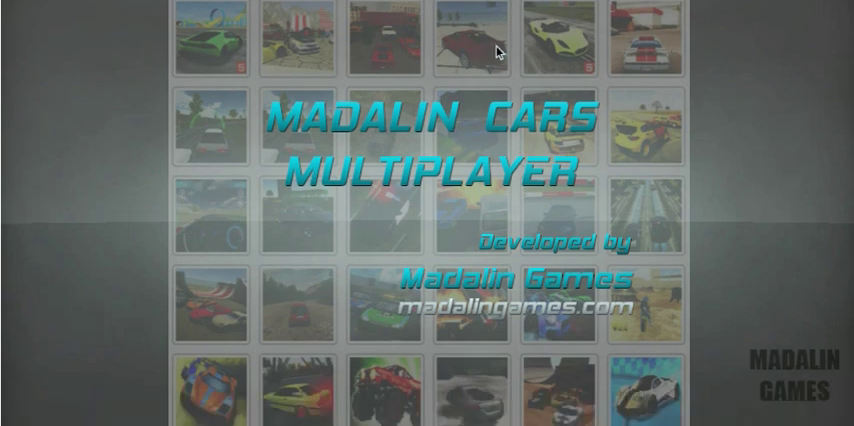
scroll(411, 211, "down", 1)
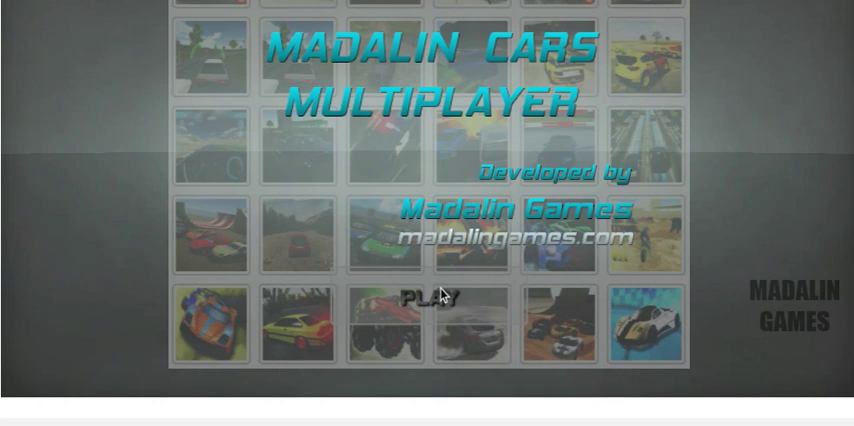
Start Madalin Cars Multiplayer with PLAY to reach the garage showing orange Car 3
left_click(441, 296)
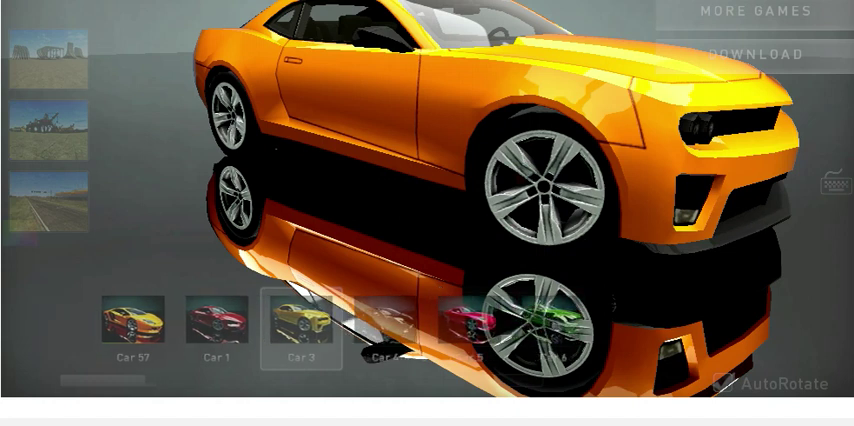
scroll(841, 197, "up", 1)
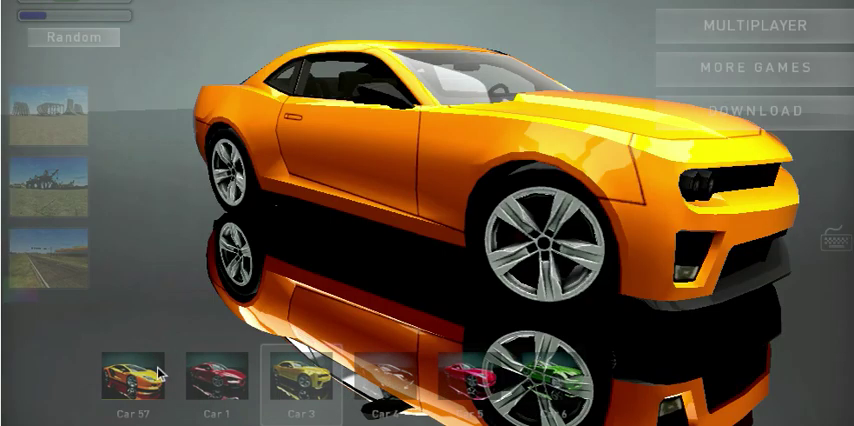
left_click(160, 374)
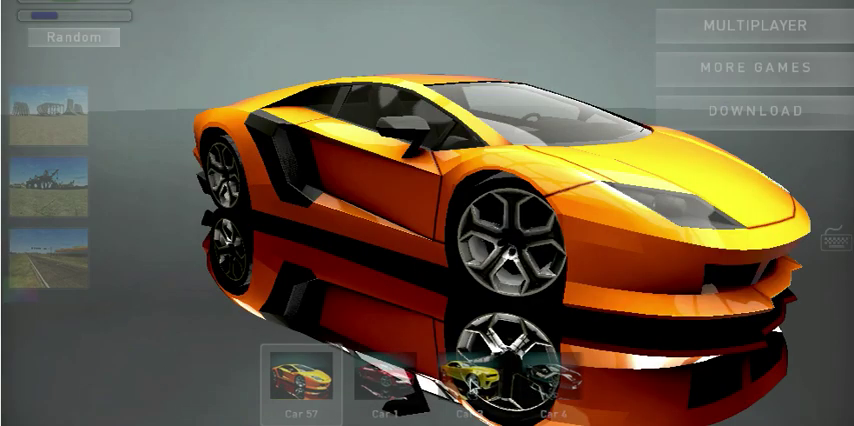
left_click(474, 377)
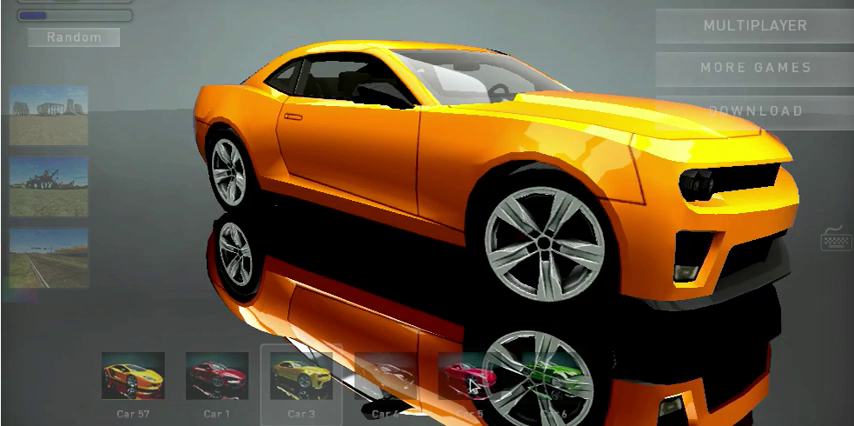